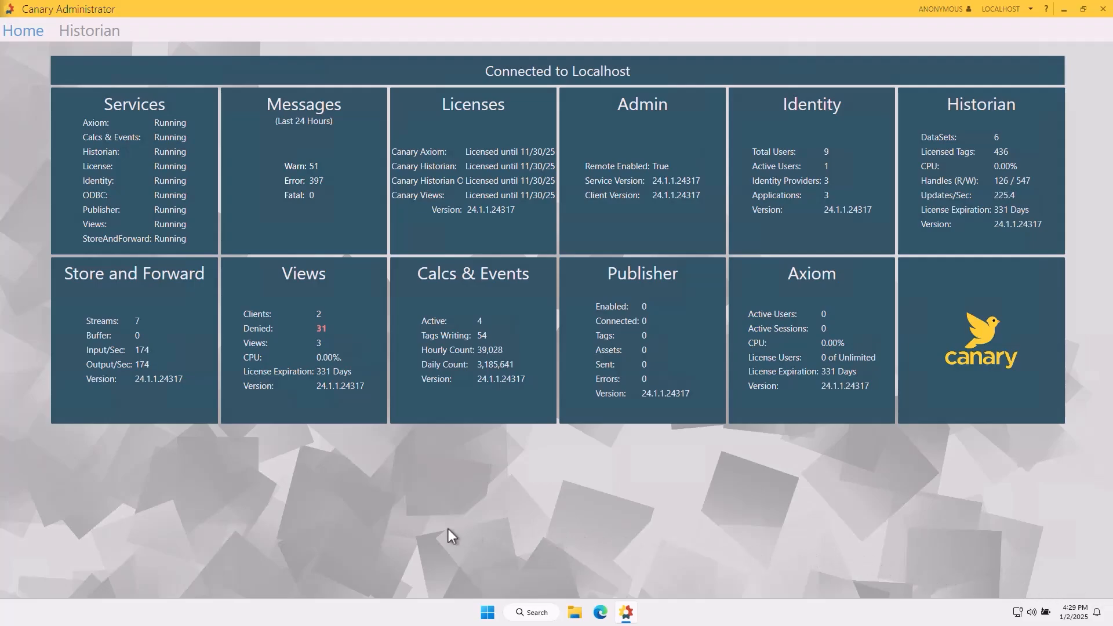
Review the Calculations stream in Store and Forward and the Calcs dataset in the Historian, returning to the home overview.
{"action": "left_click", "coordinate": [122, 338]}
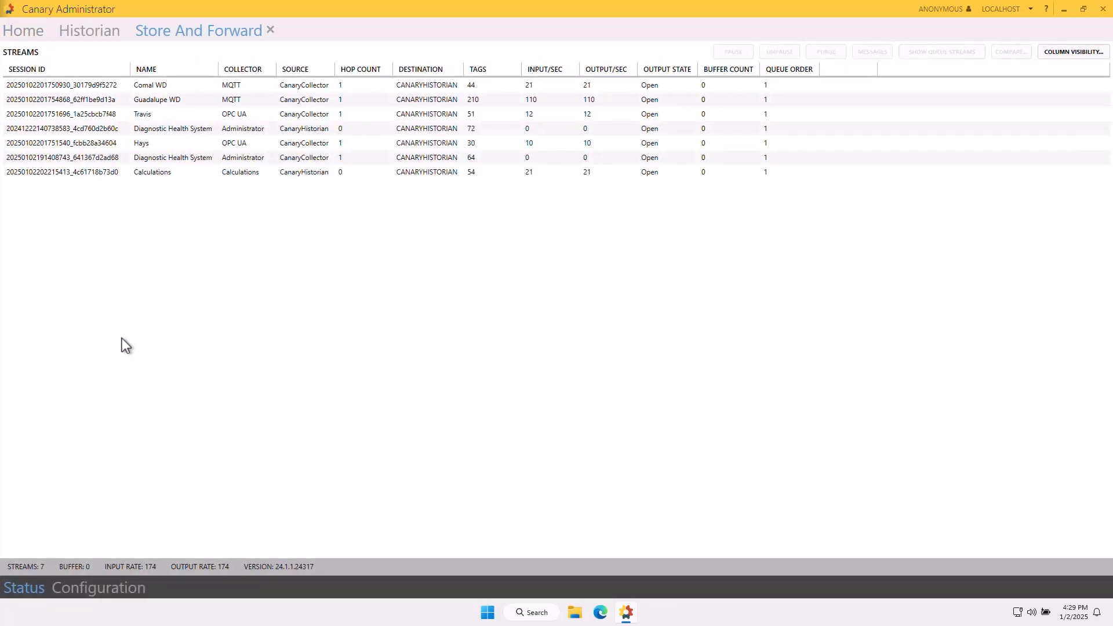
{"action": "left_click", "coordinate": [105, 173]}
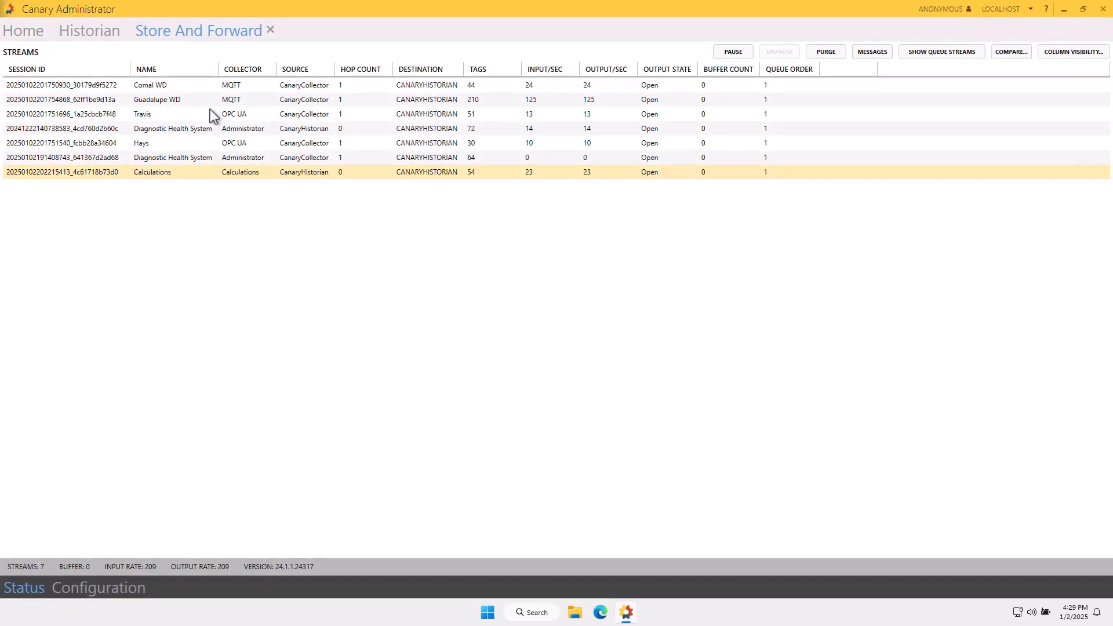
{"action": "left_click", "coordinate": [271, 30]}
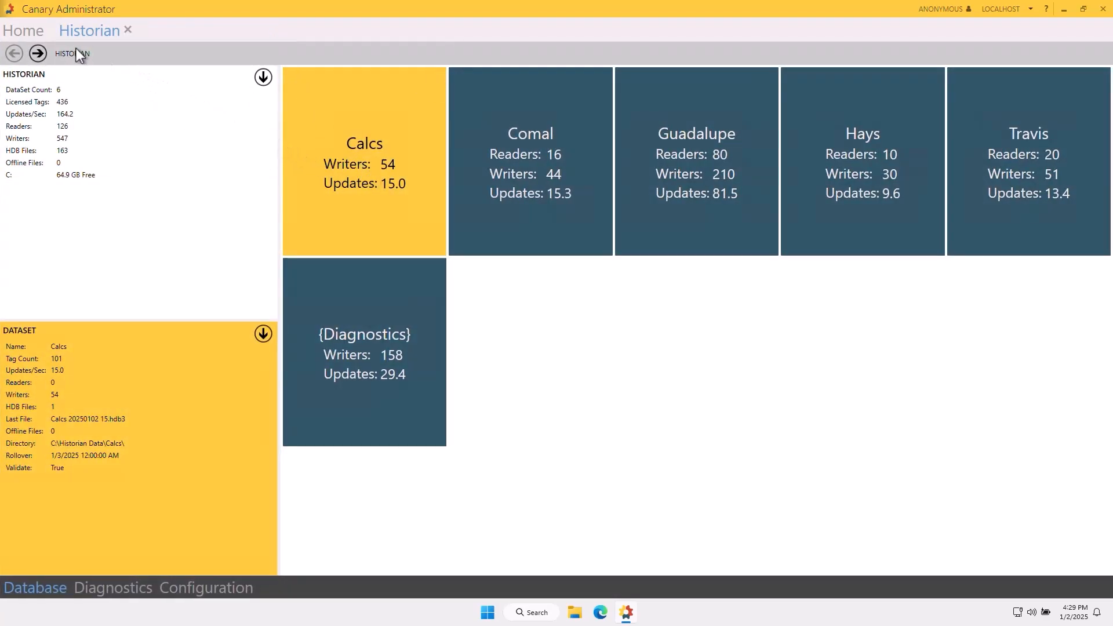
{"action": "left_click", "coordinate": [18, 30]}
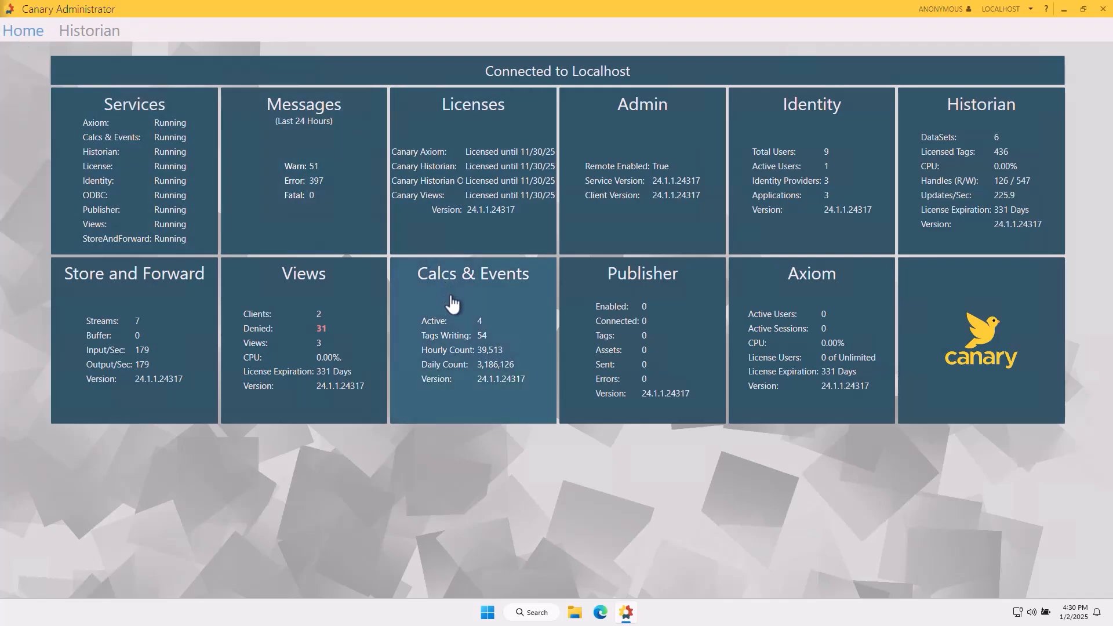
Open Calcs & Events and filter the calculation list with "water !pump".
{"action": "left_click", "coordinate": [455, 324]}
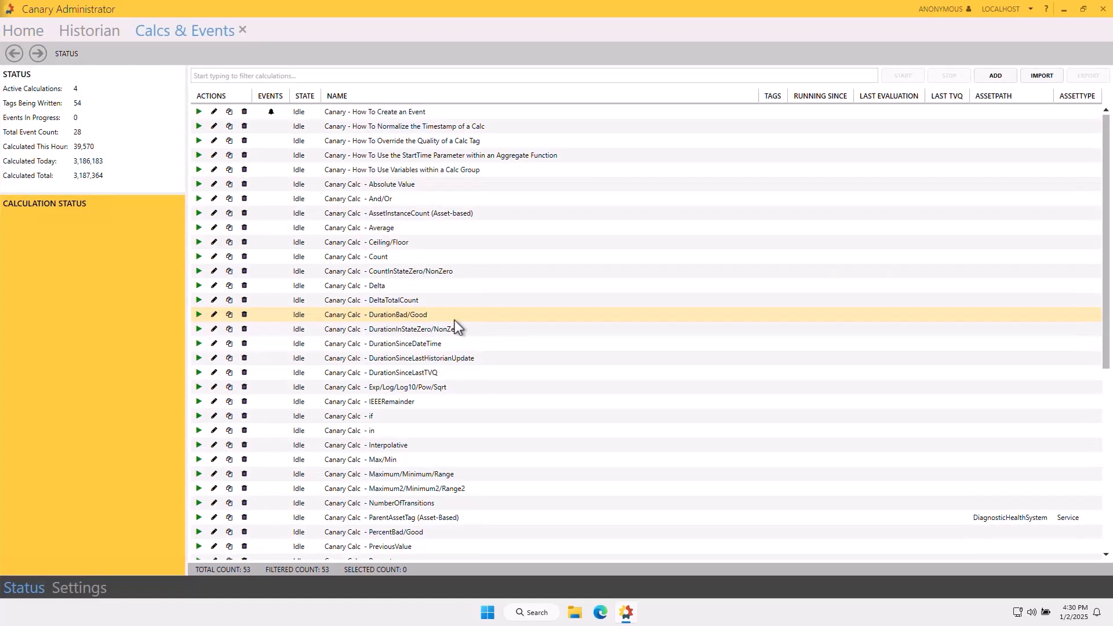
{"action": "scroll", "coordinate": [455, 321], "scroll_direction": "down", "scroll_amount": 1}
{"action": "scroll", "coordinate": [454, 320], "scroll_direction": "down", "scroll_amount": 1}
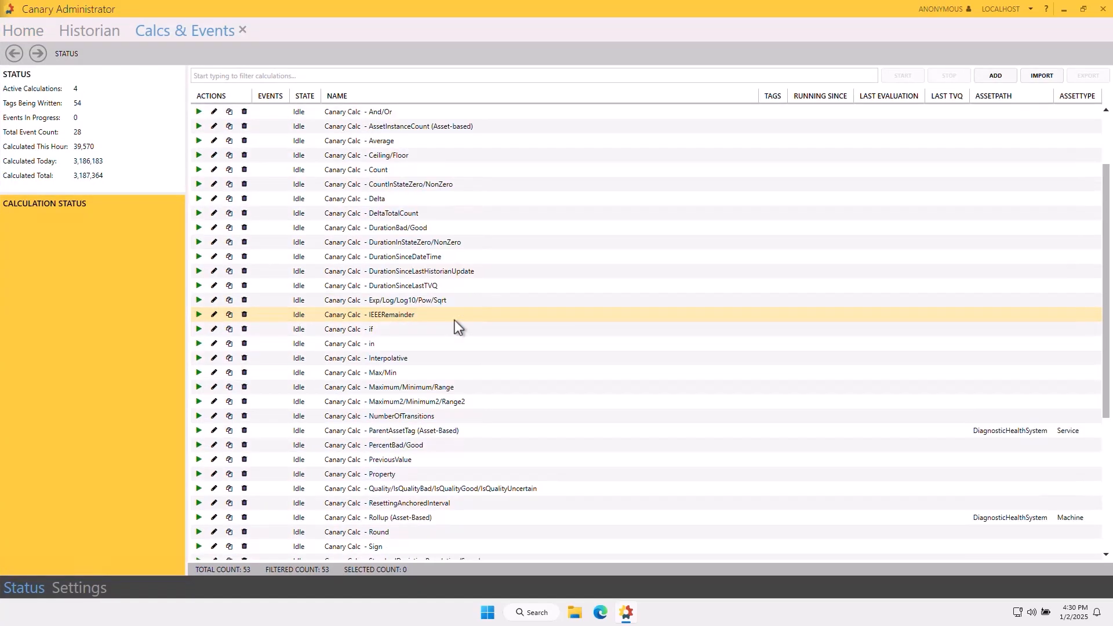
{"action": "scroll", "coordinate": [455, 320], "scroll_direction": "down", "scroll_amount": 1}
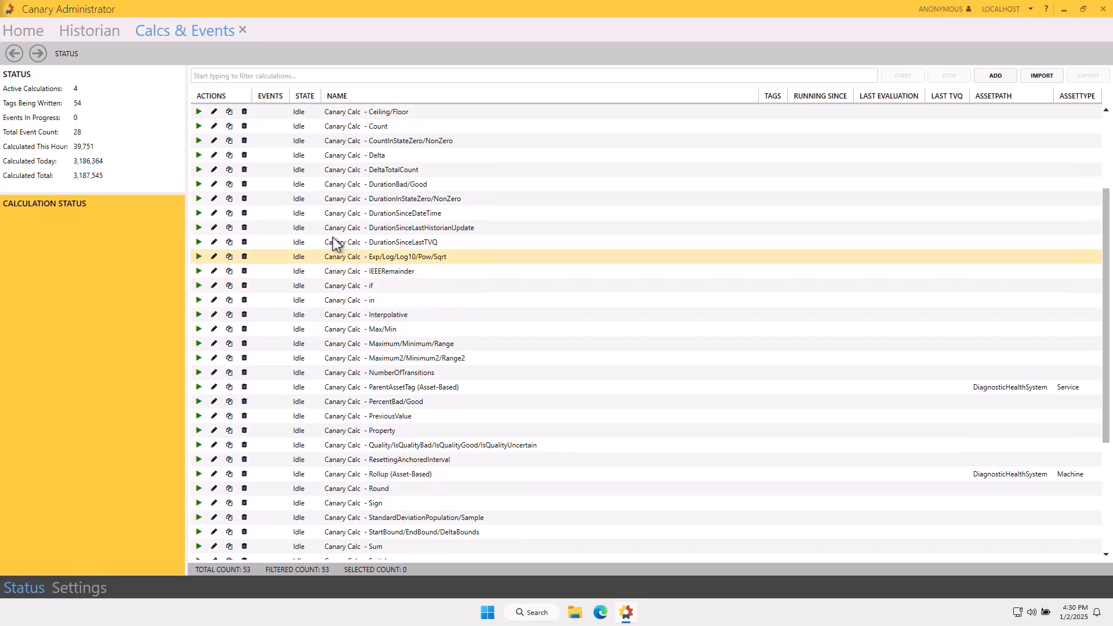
{"action": "left_click", "coordinate": [251, 76]}
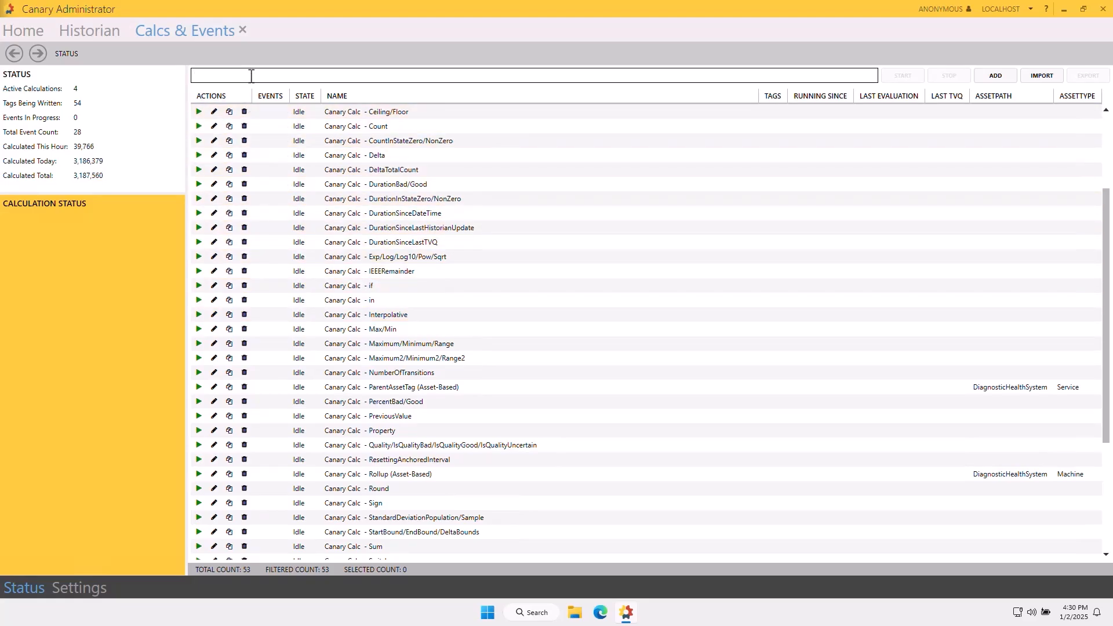
{"action": "type", "text": "water !"}
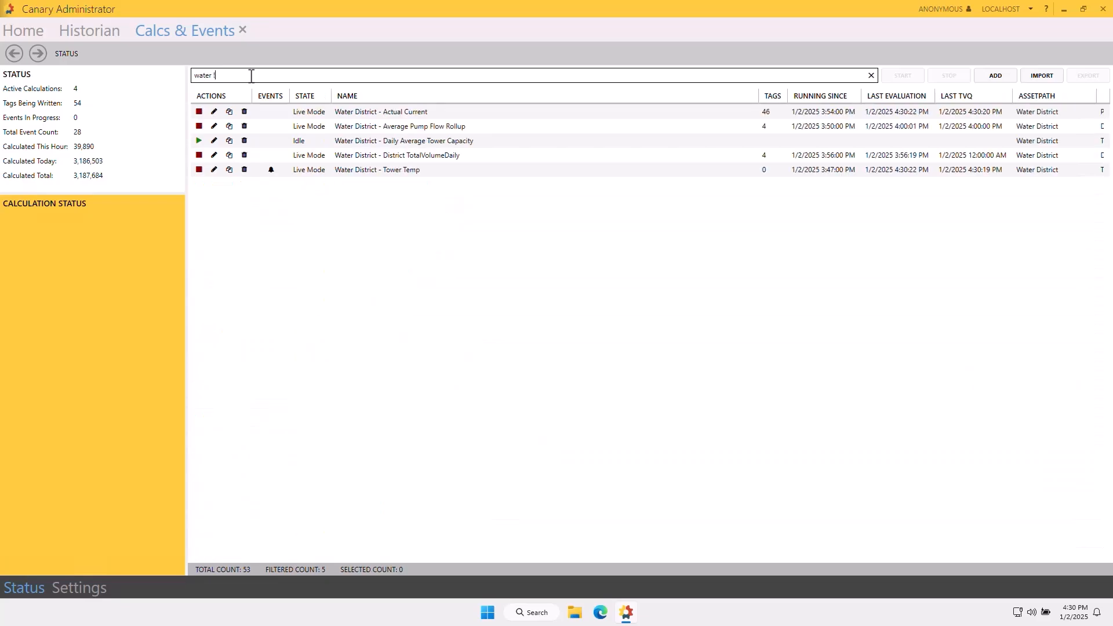
{"action": "type", "text": "pump"}
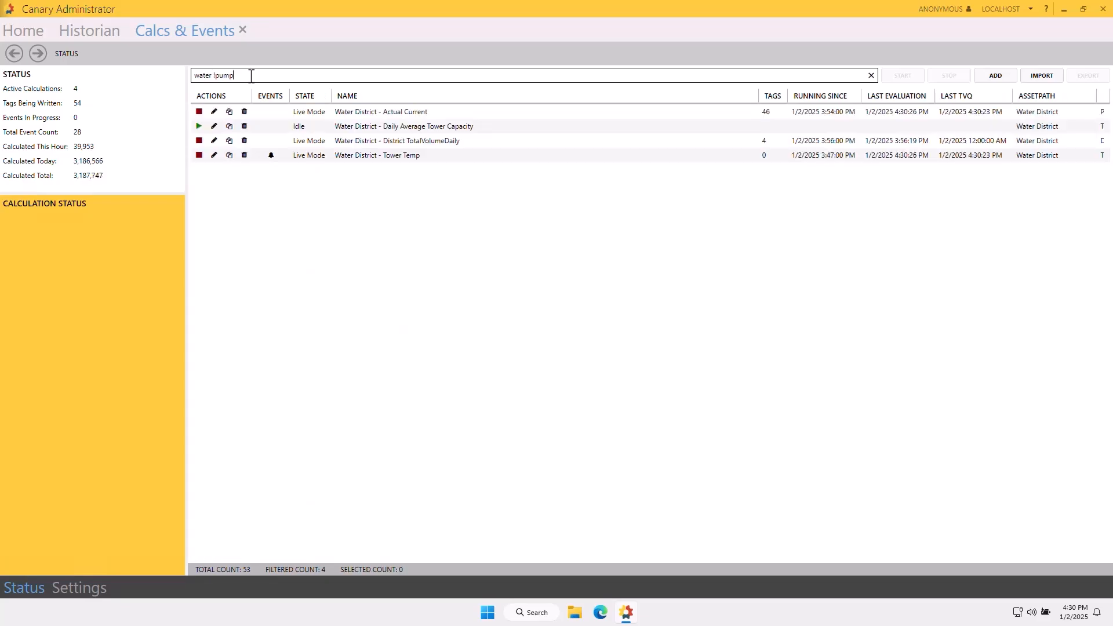
Review the status details of the Water District Actual Current and District TotalVolumeDaily calculations.
{"action": "left_click", "coordinate": [330, 109]}
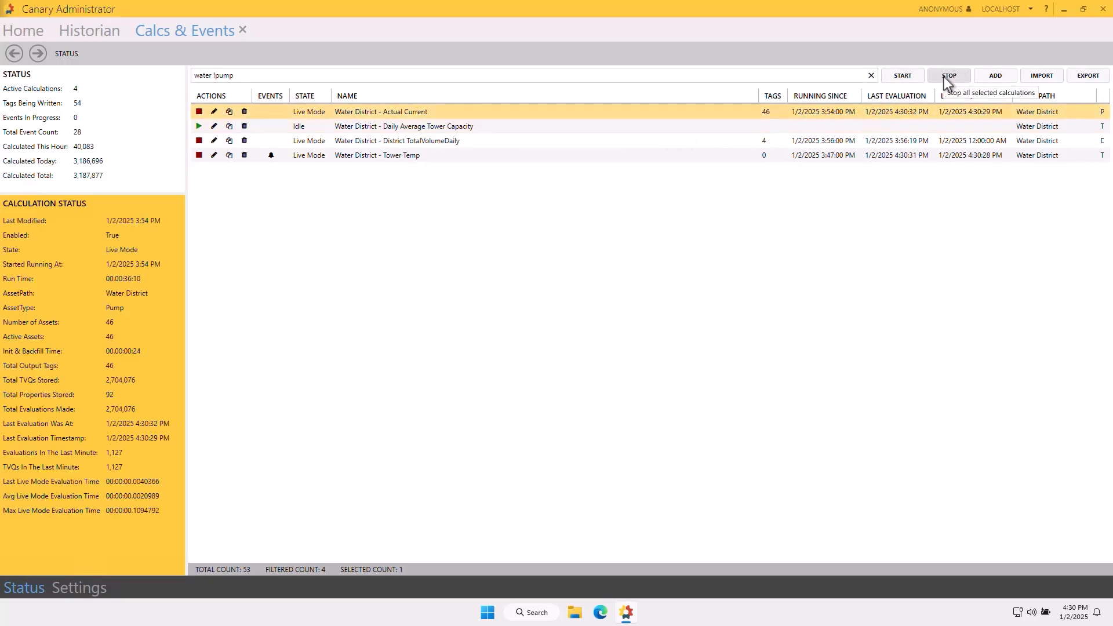
{"action": "left_click", "coordinate": [874, 143], "text": "ctrl"}
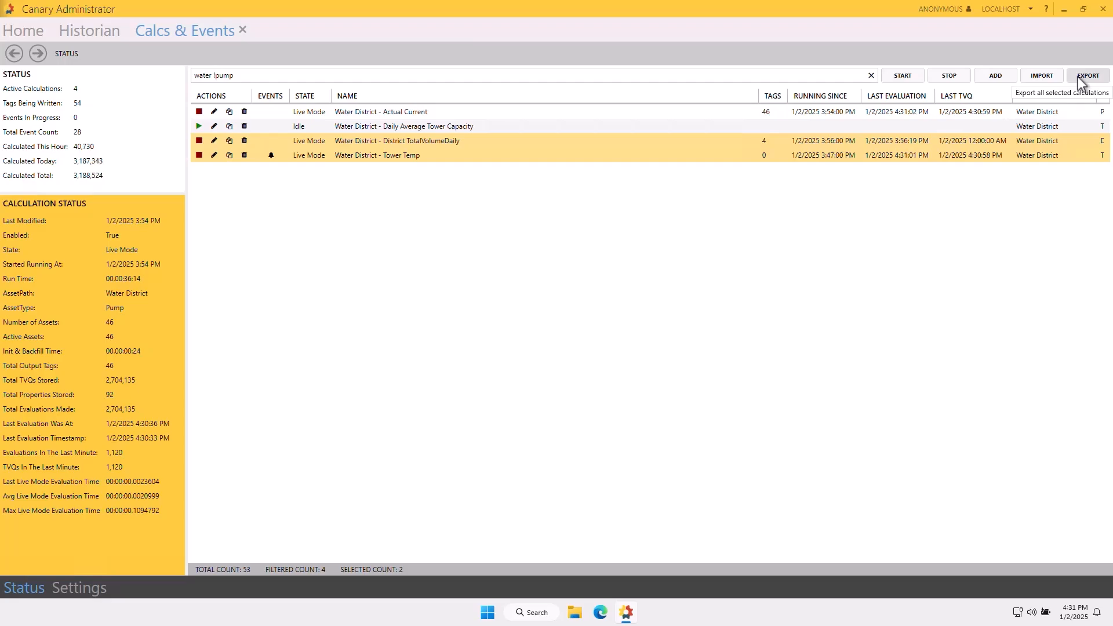
{"action": "left_click", "coordinate": [967, 140]}
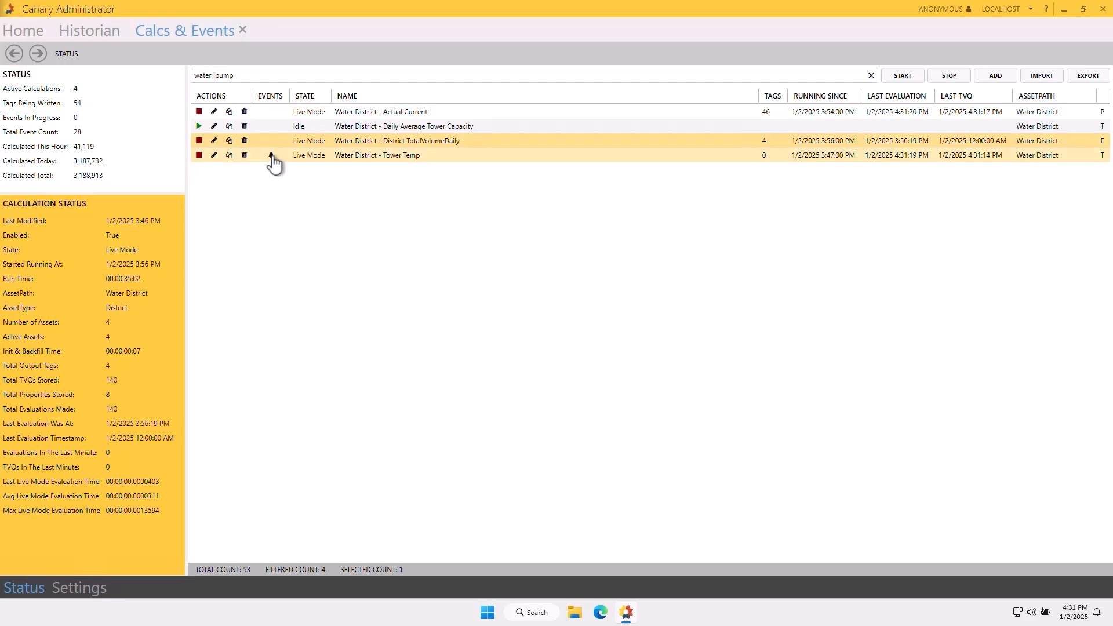
Look through the recorded events of the Water District - Tower Temp calculation and return to the calculation list.
{"action": "left_click", "coordinate": [271, 155]}
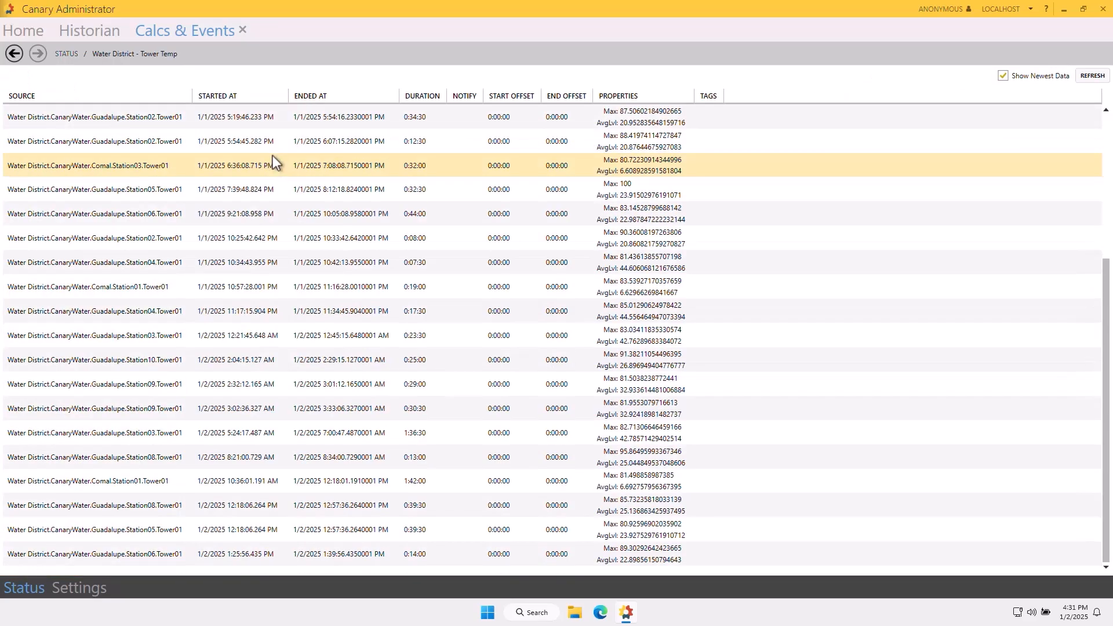
{"action": "scroll", "coordinate": [271, 162], "scroll_direction": "up", "scroll_amount": 5}
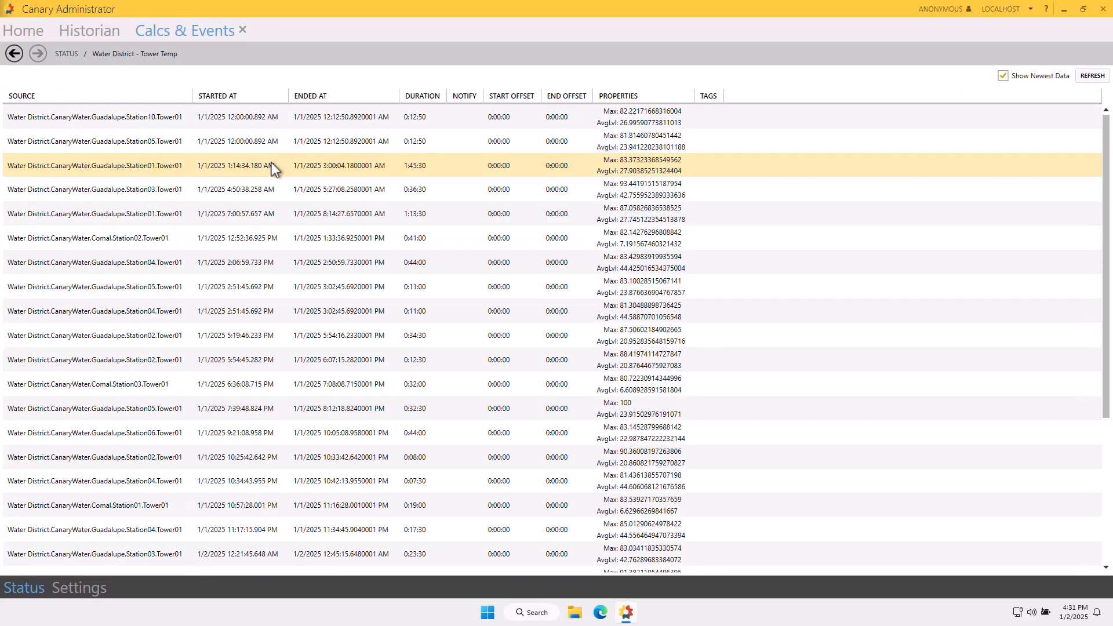
{"action": "left_click", "coordinate": [68, 54]}
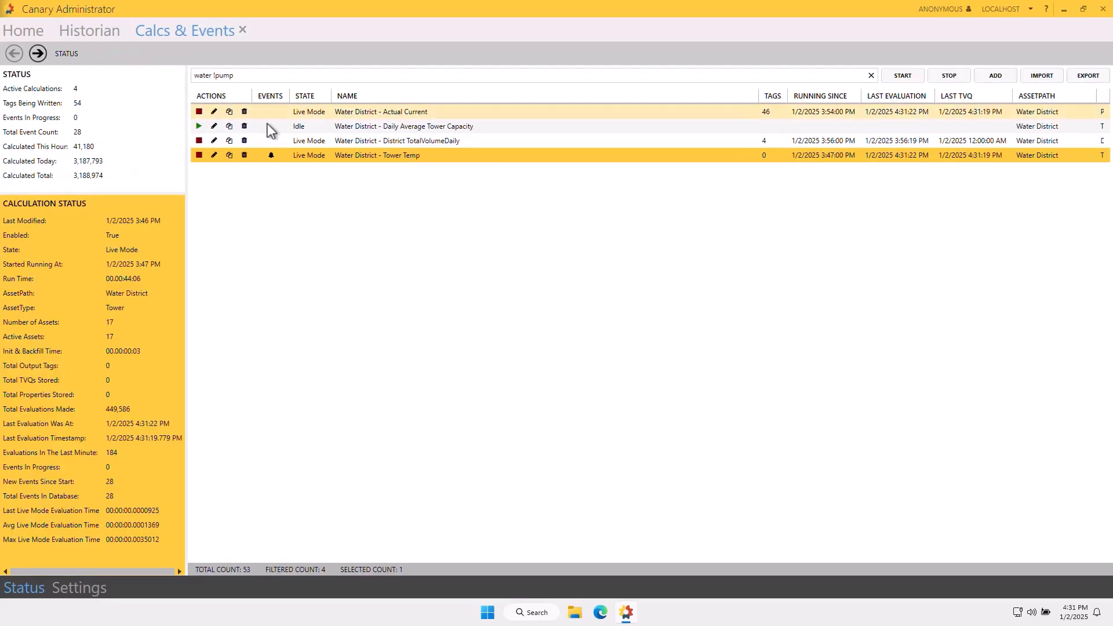
Open the Water District - Daily Average Tower Capacity calculation and choose Tower as its asset type.
{"action": "double_click", "coordinate": [345, 128]}
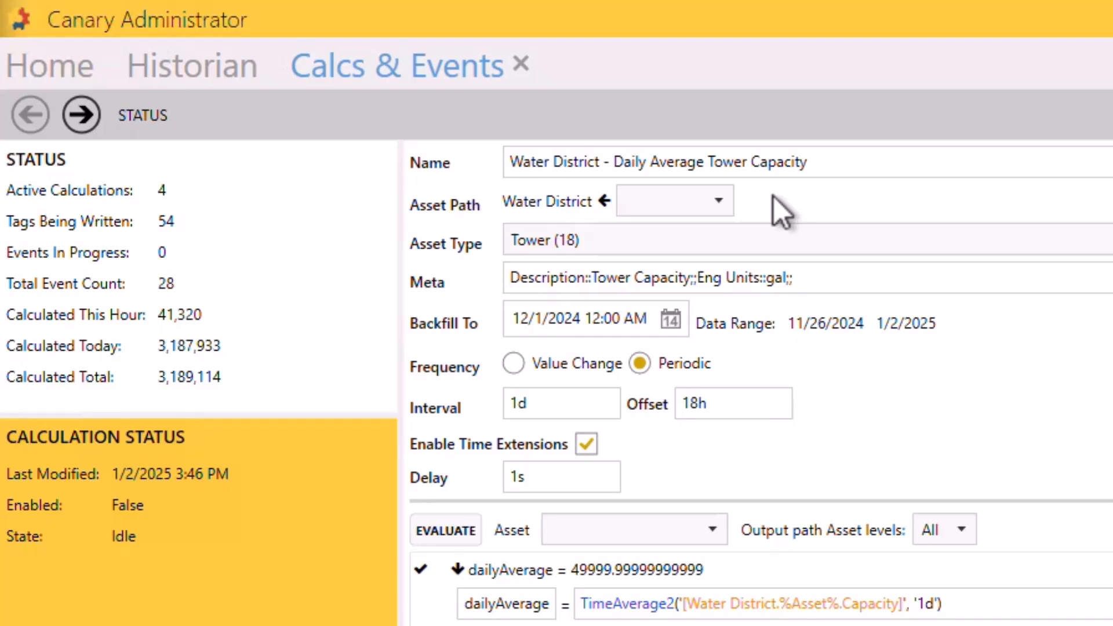
{"action": "left_click", "coordinate": [706, 238]}
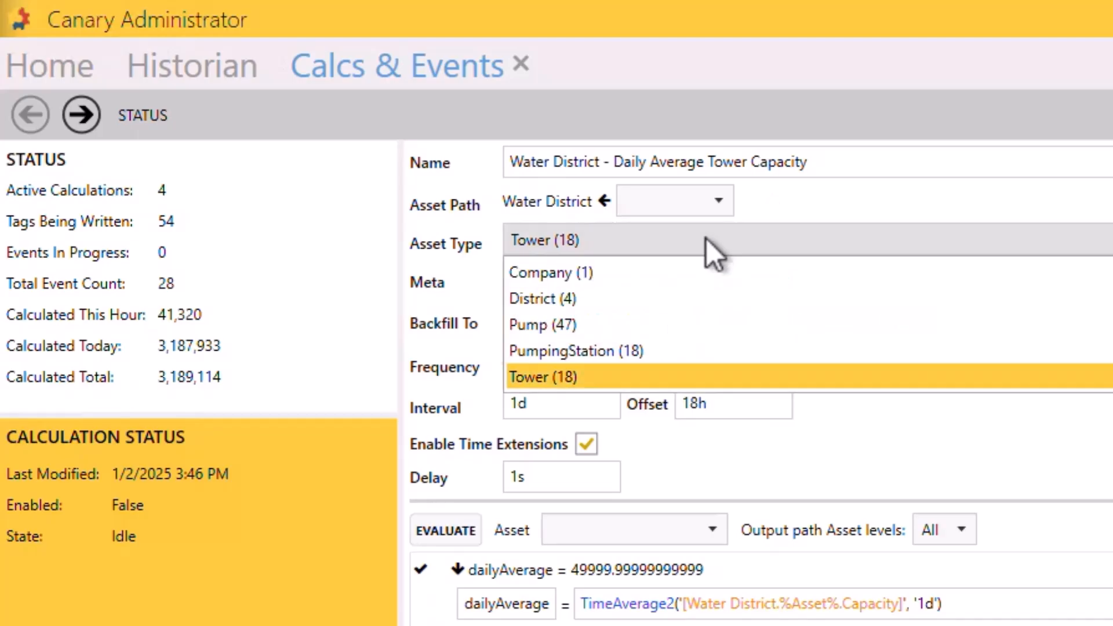
{"action": "left_click", "coordinate": [674, 378]}
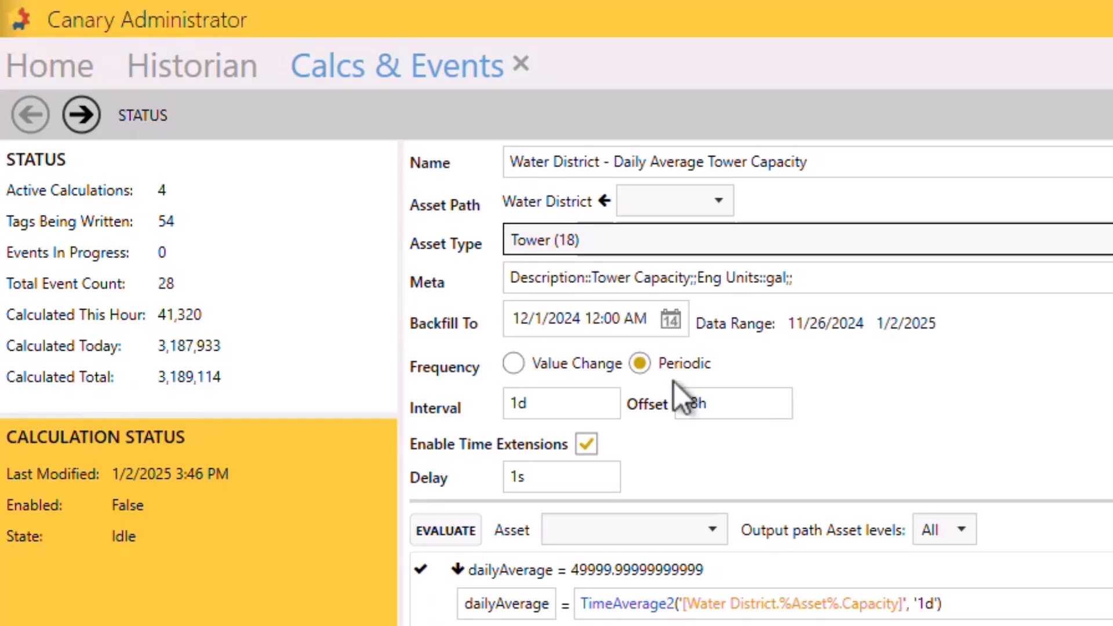
Inspect the calculation's meta entry and the date choices for Backfill To and Remove From without changing them.
{"action": "left_click", "coordinate": [784, 278]}
{"action": "left_click", "coordinate": [666, 322]}
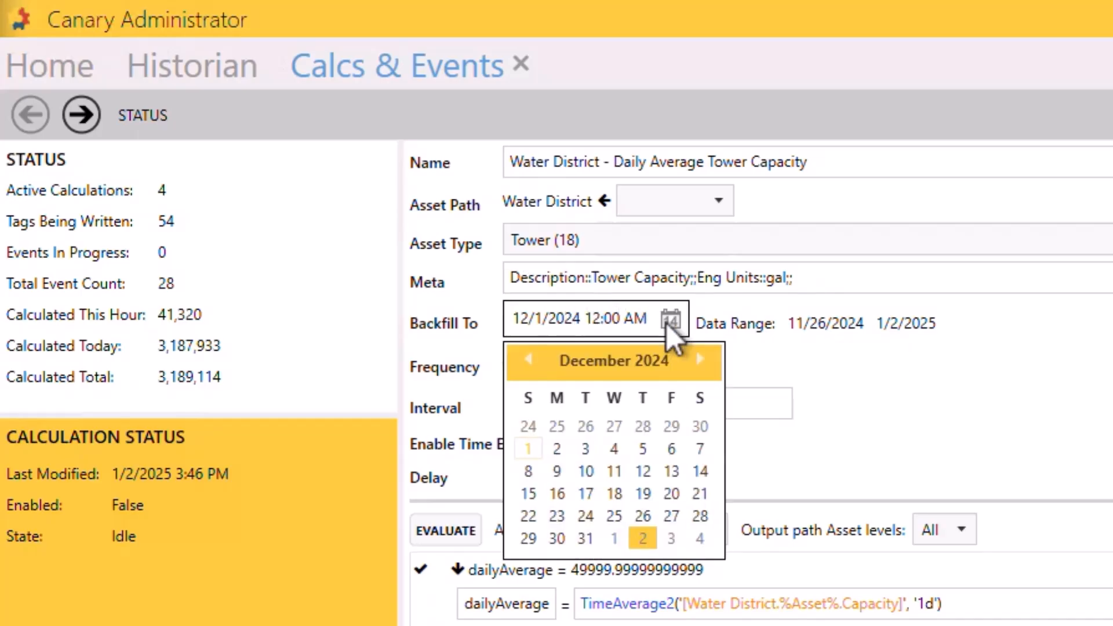
{"action": "left_click", "coordinate": [666, 322]}
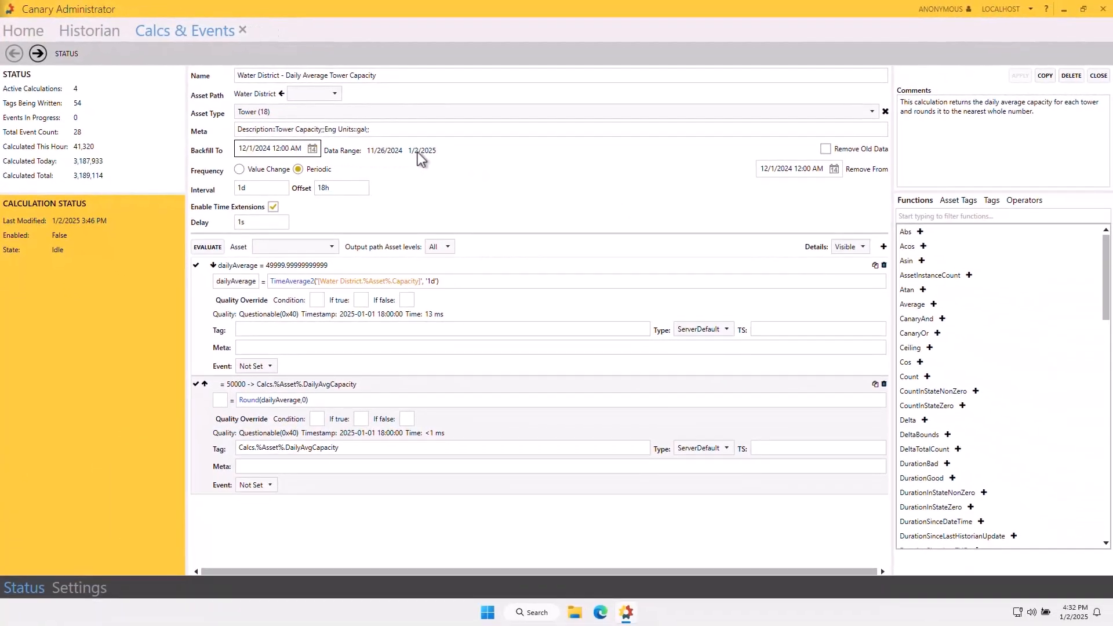
{"action": "left_click", "coordinate": [833, 169]}
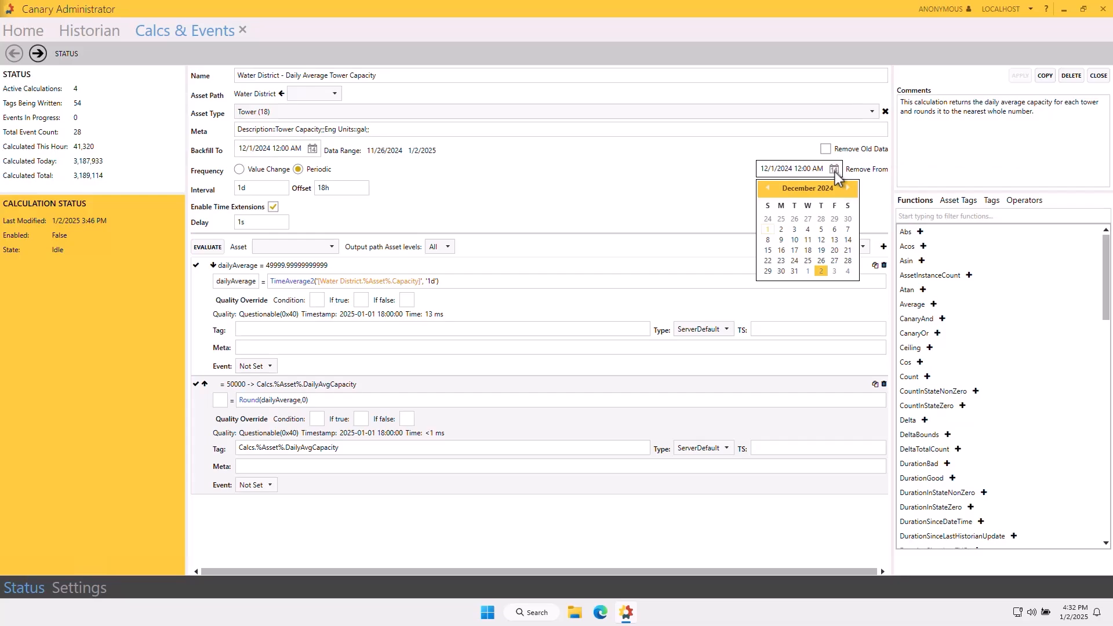
{"action": "left_click", "coordinate": [834, 170]}
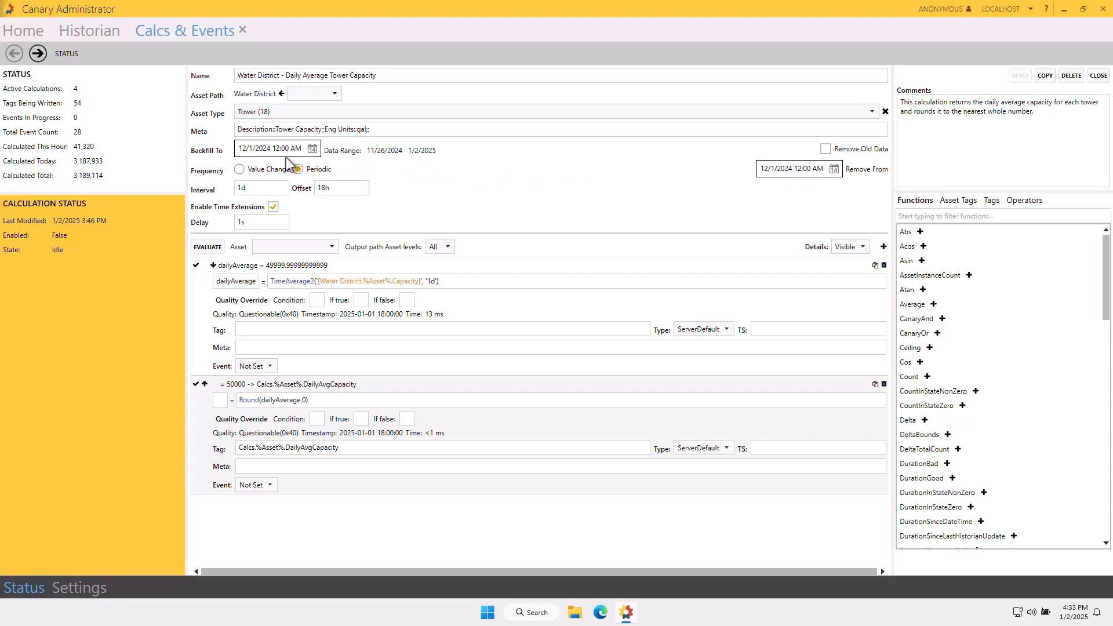
Try the Value Change frequency on the calculation, then restore Periodic.
{"action": "left_click", "coordinate": [240, 169]}
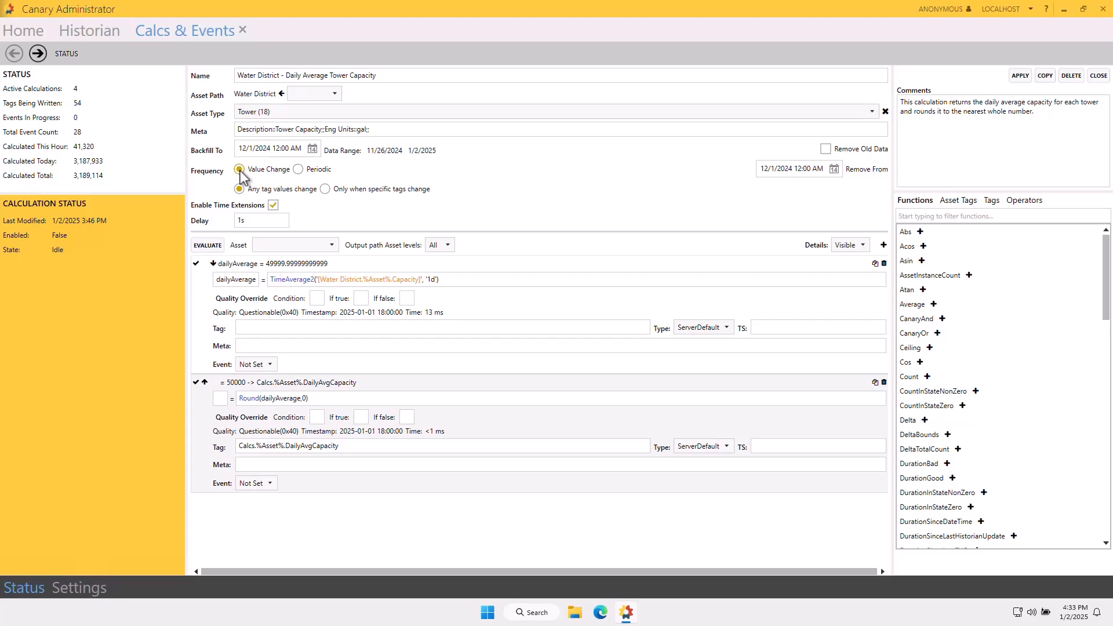
{"action": "left_click", "coordinate": [298, 169]}
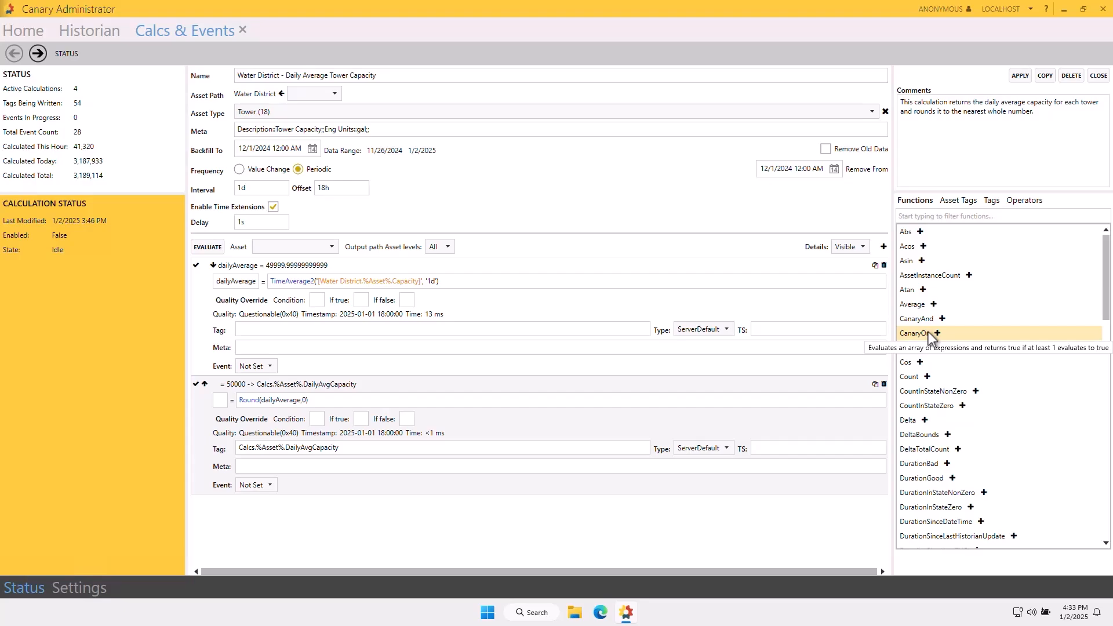
Examine the AssetInstanceCount and CountInStateNonZero function descriptions and the lists of asset tags, tags and operators available for expressions.
{"action": "left_click", "coordinate": [923, 278]}
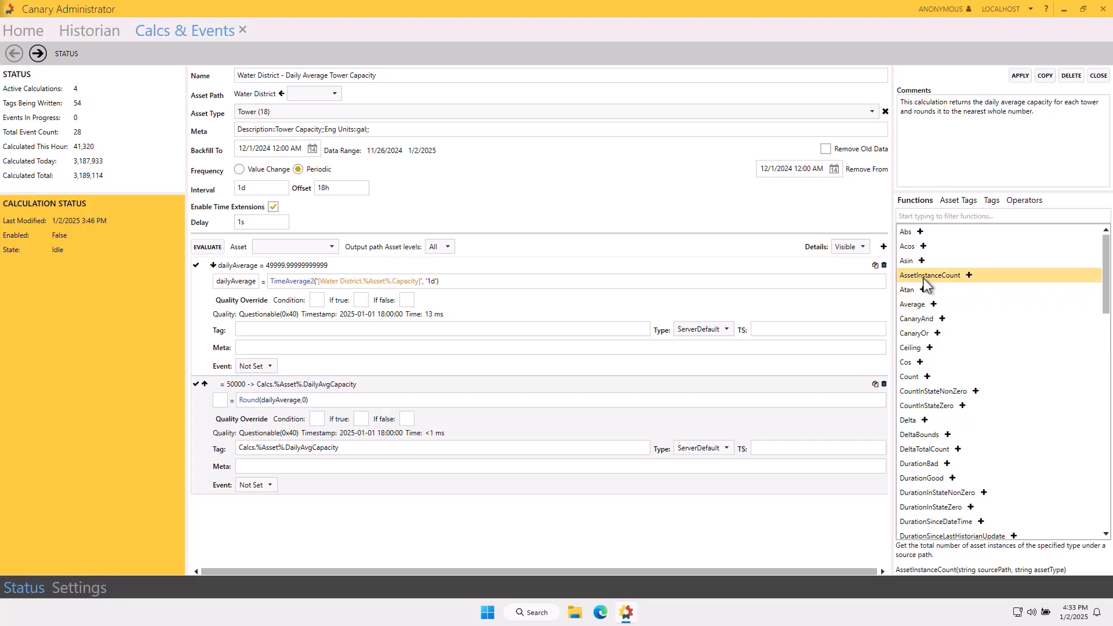
{"action": "left_click", "coordinate": [928, 392]}
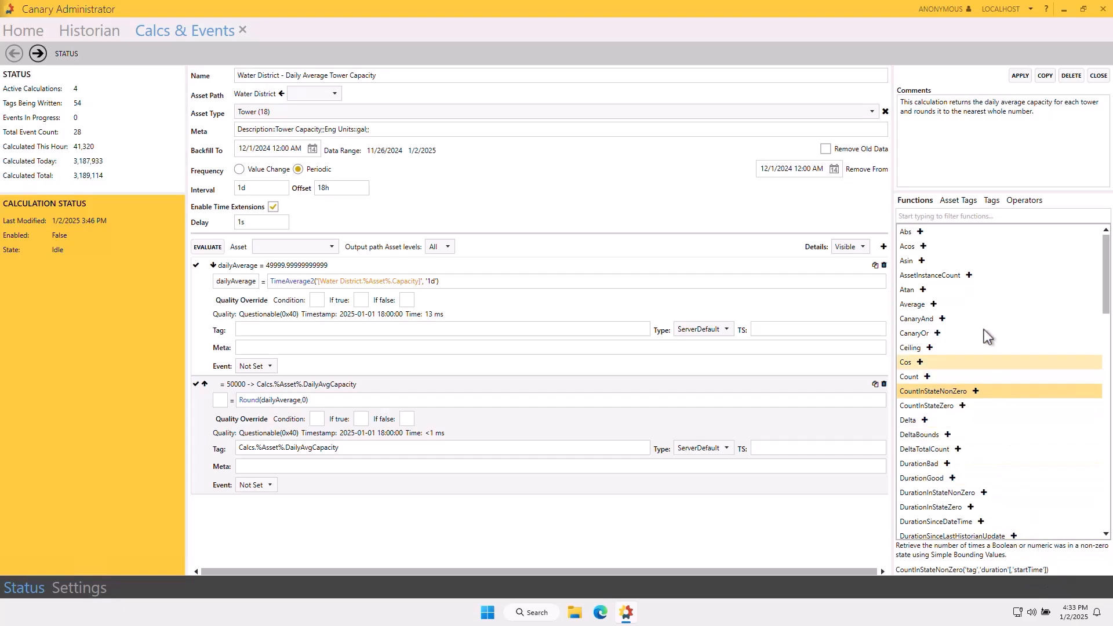
{"action": "left_click", "coordinate": [952, 201]}
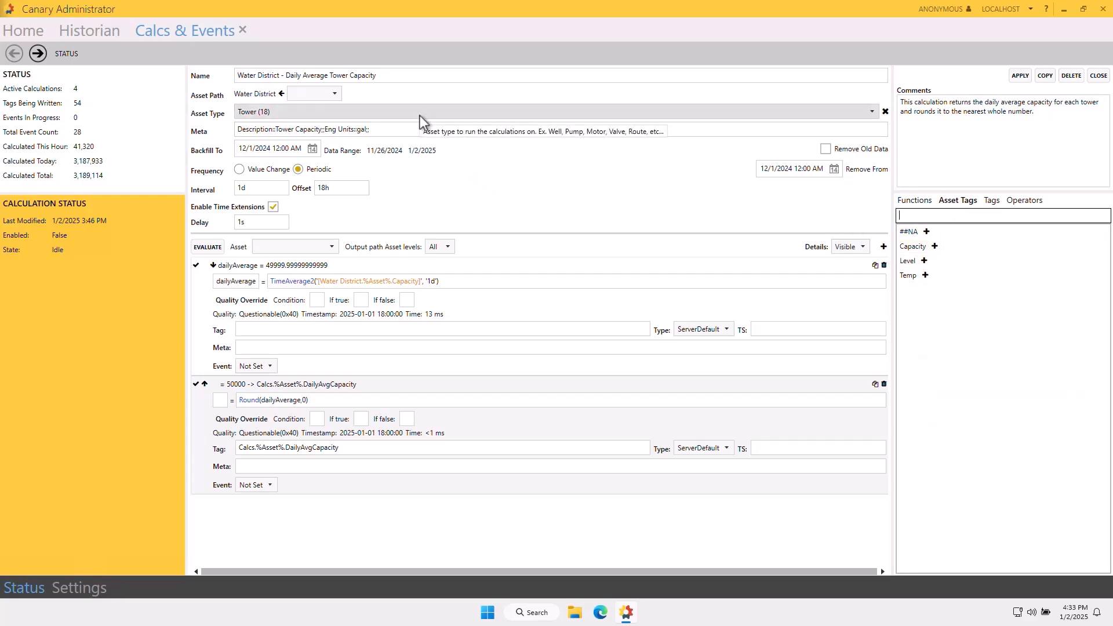
{"action": "left_click", "coordinate": [989, 204]}
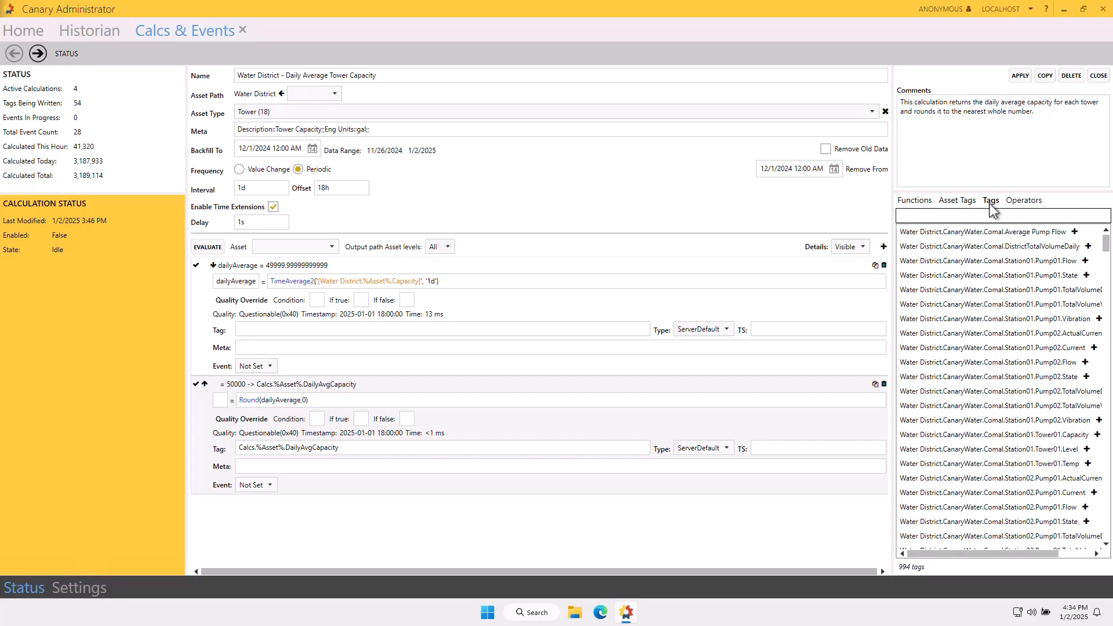
{"action": "left_click", "coordinate": [1024, 204]}
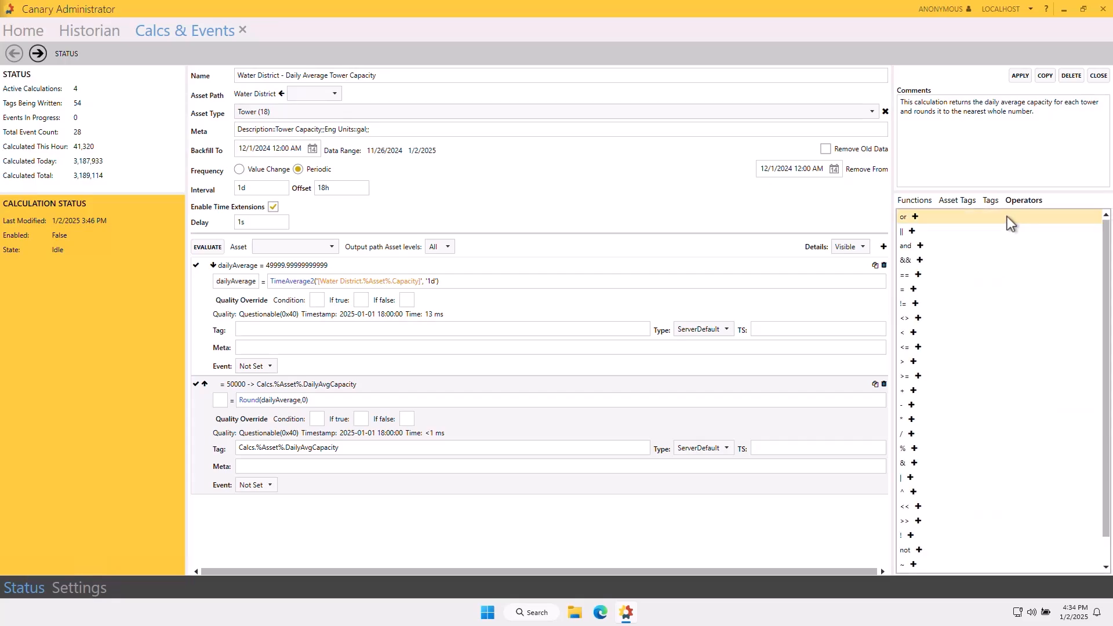
{"action": "mouse_move", "coordinate": [911, 268]}
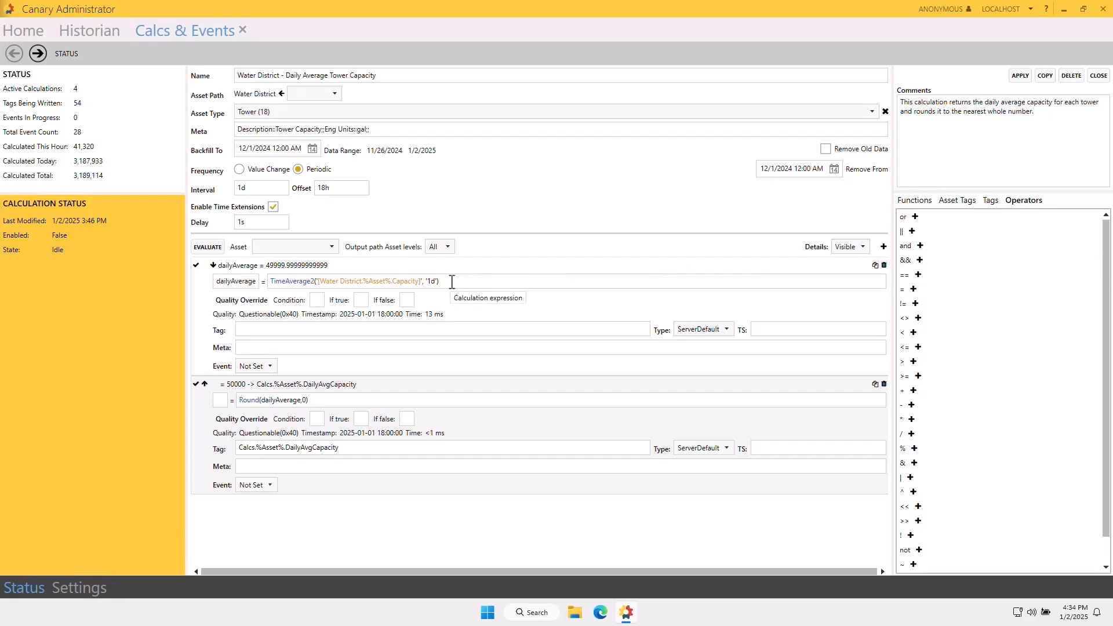
Add an empty expression to the calculation and delete it again.
{"action": "left_click", "coordinate": [884, 247]}
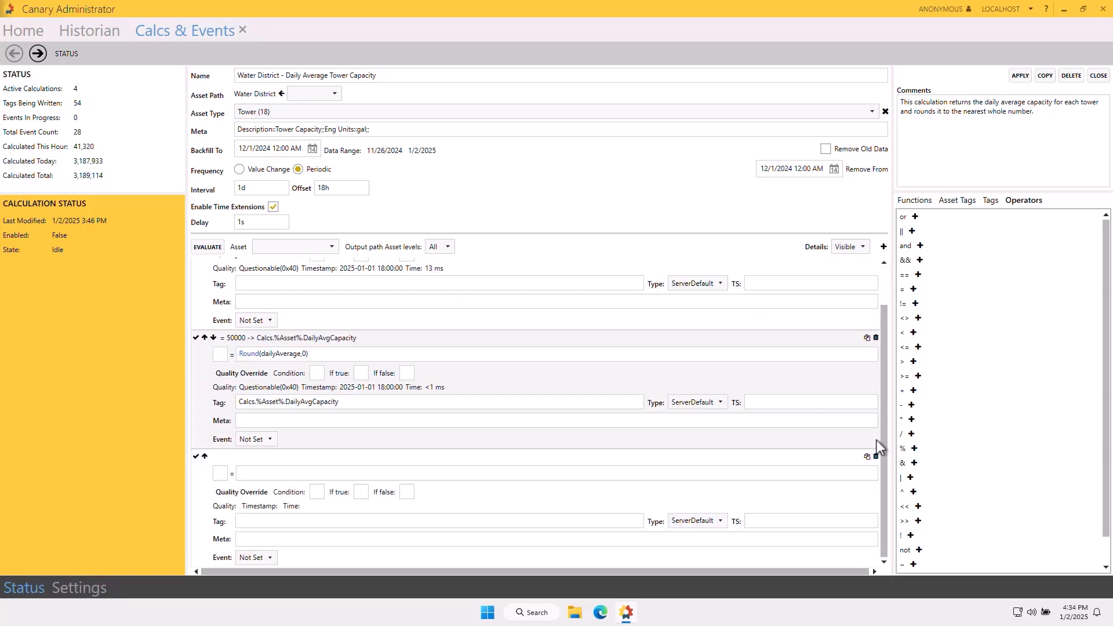
{"action": "left_click", "coordinate": [876, 457]}
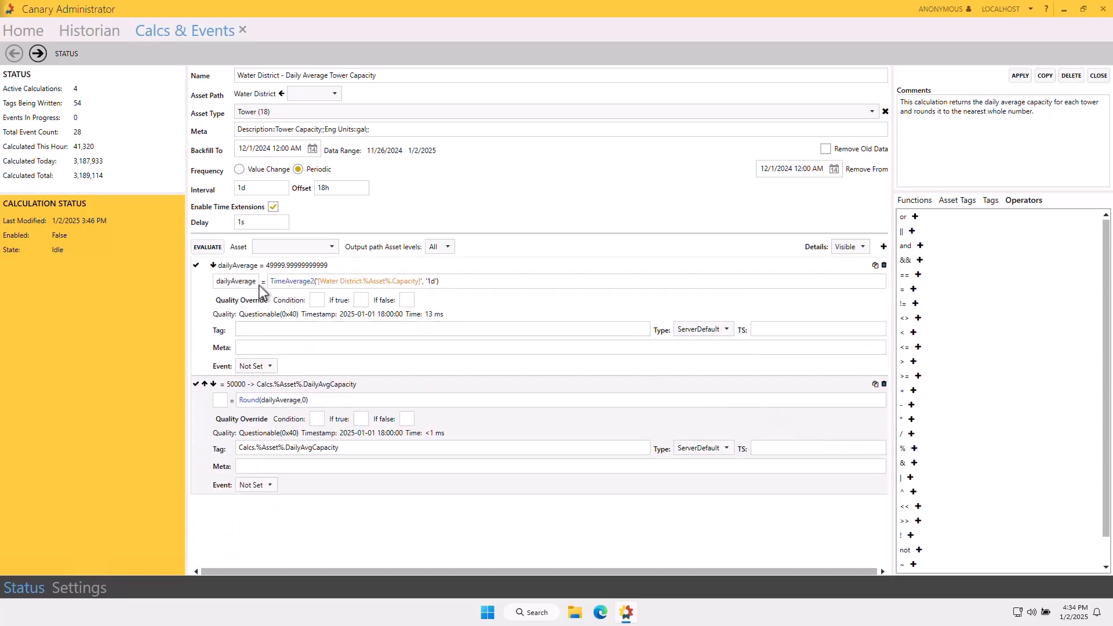
Highlight the dailyAverage variable name in the first expression and its use in the Round expression.
{"action": "double_click", "coordinate": [234, 281]}
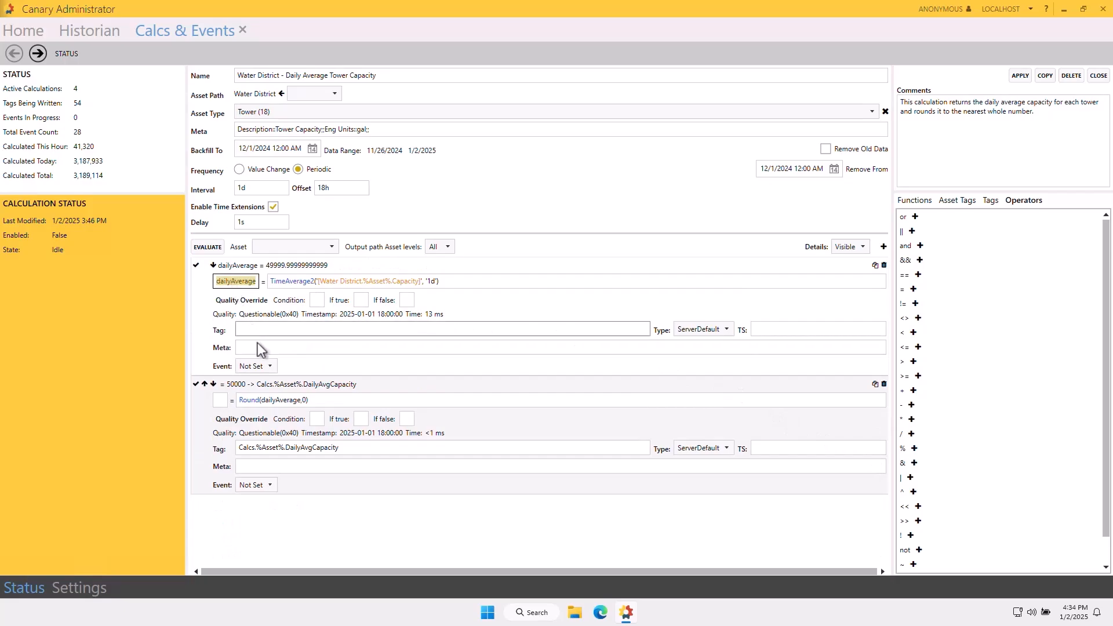
{"action": "double_click", "coordinate": [277, 400]}
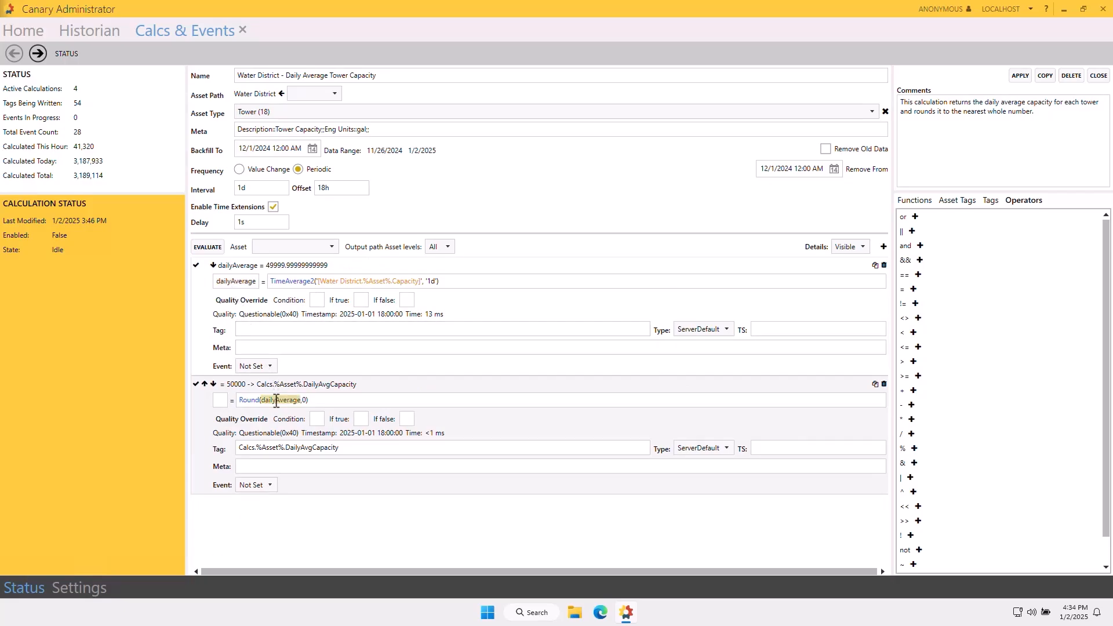
Highlight the Calcs dataset name and the %Asset% placeholder in the second expression's output tag.
{"action": "left_click", "coordinate": [355, 451]}
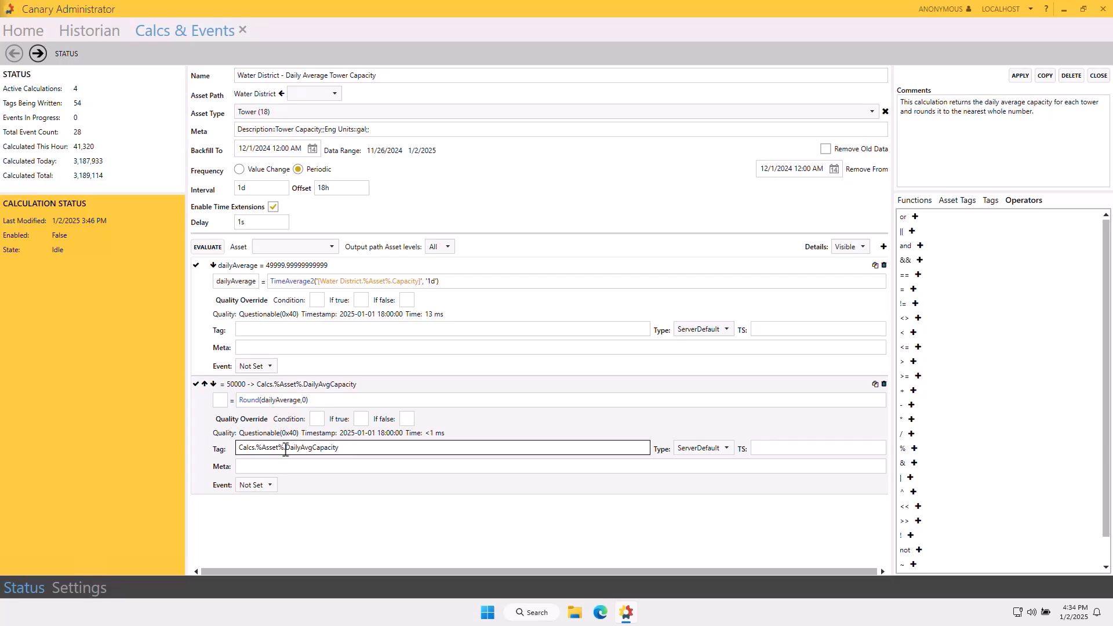
{"action": "double_click", "coordinate": [248, 448]}
{"action": "left_click_drag", "start_coordinate": [255, 448], "coordinate": [285, 449]}
Evaluate the expressions for asset CanaryWater.Comal.Station03.Tower01 and highlight the DailyAvgCapacity part of the output tag.
{"action": "left_click", "coordinate": [333, 249]}
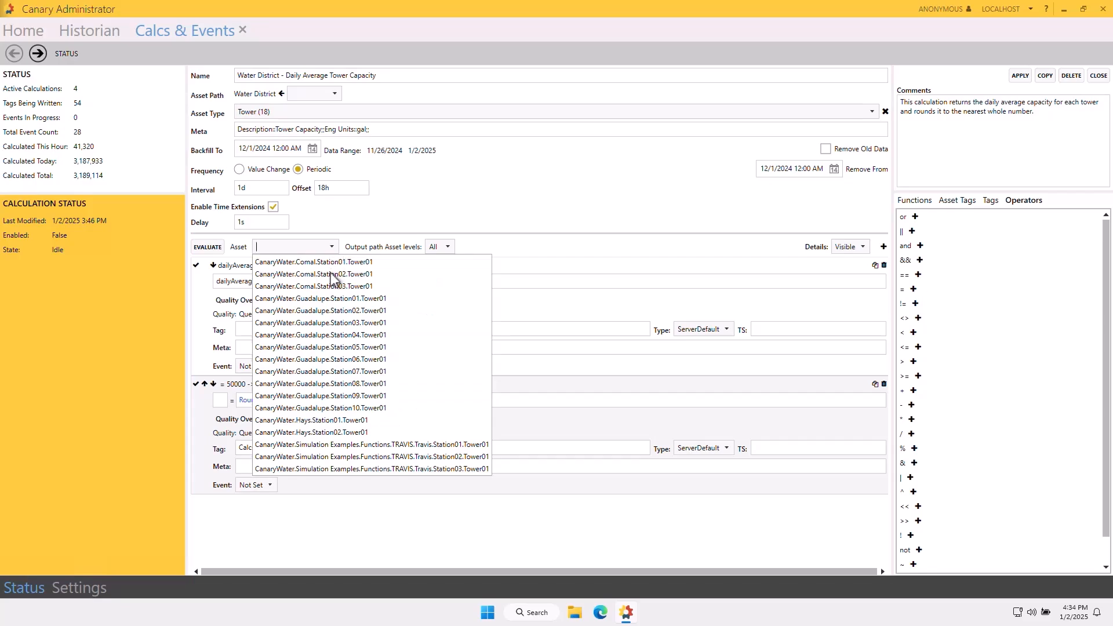
{"action": "left_click", "coordinate": [330, 286]}
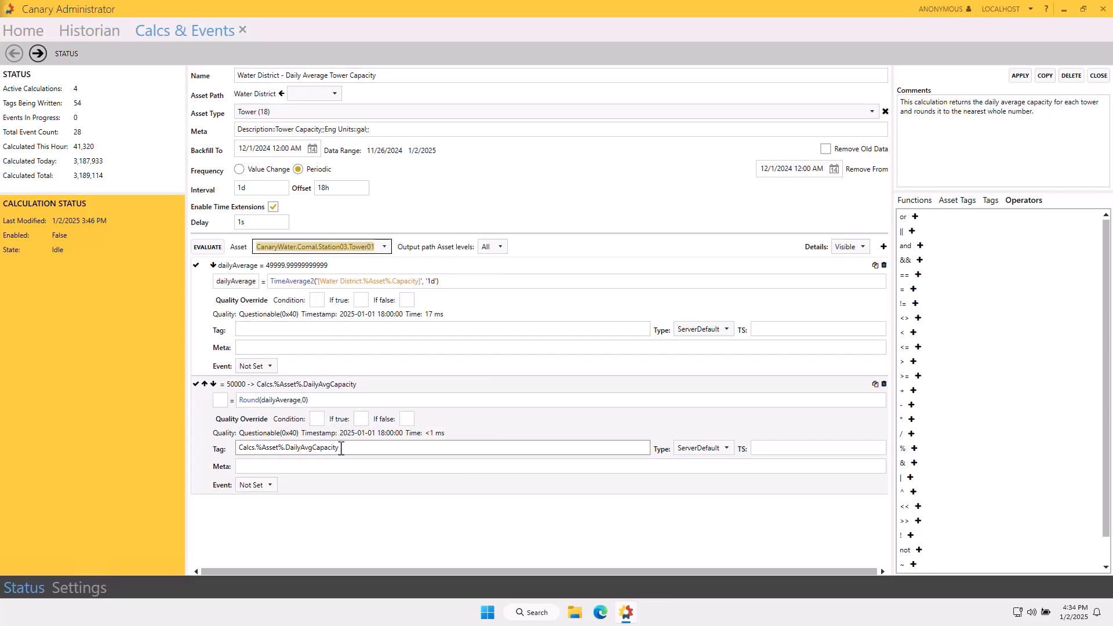
{"action": "left_click_drag", "start_coordinate": [340, 447], "coordinate": [288, 448]}
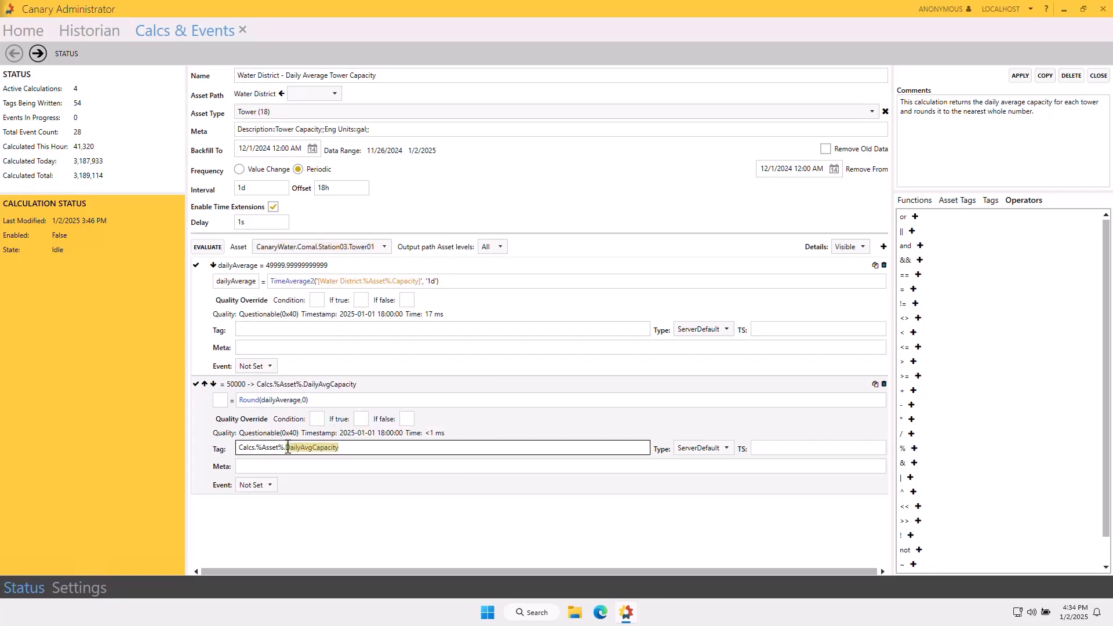
{"action": "left_click", "coordinate": [354, 448]}
Apply the calculation's configuration, close it, and start Water District - Daily Average Tower Capacity from the calculations list.
{"action": "left_click", "coordinate": [1028, 78]}
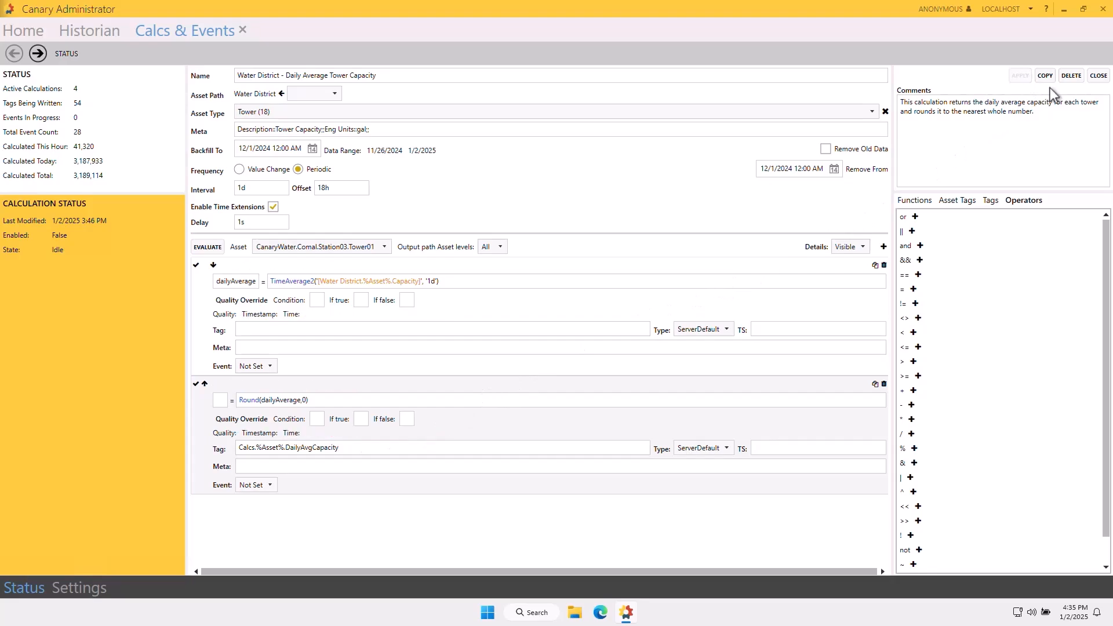
{"action": "left_click", "coordinate": [1099, 77]}
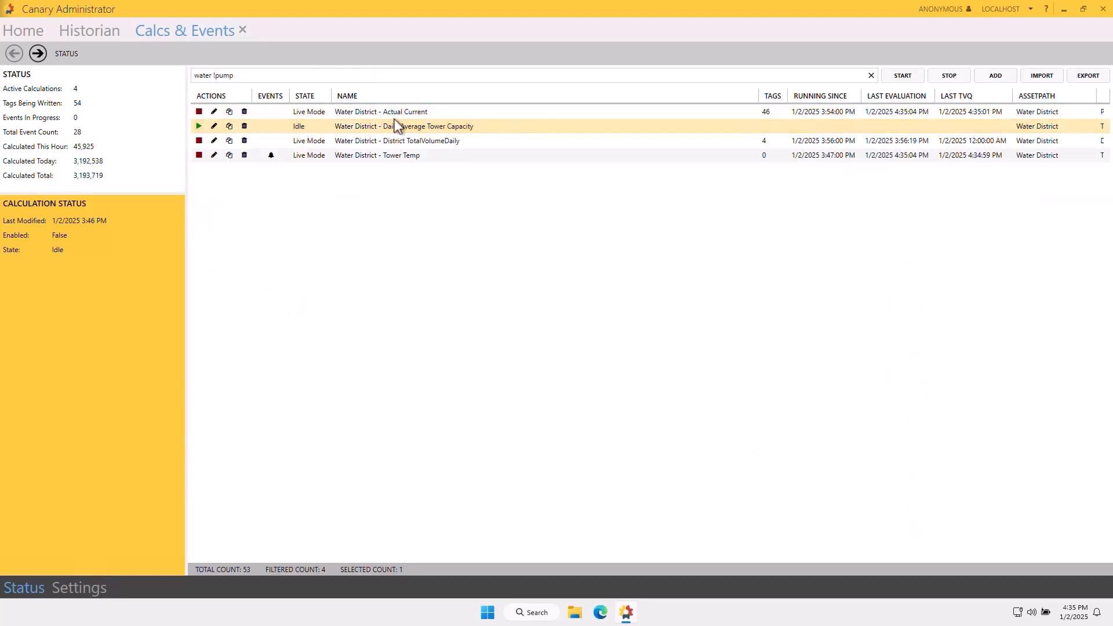
{"action": "left_click", "coordinate": [199, 127]}
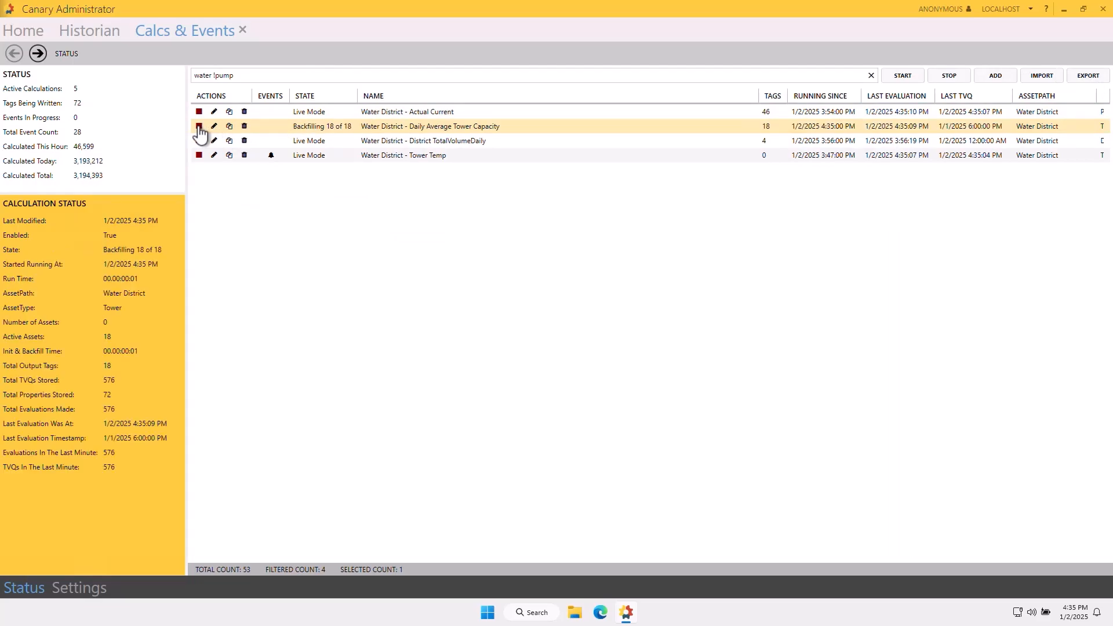
View the stored values of CanaryWater.Comal.Station01.Tower01.DailyAvgCapacity in the Historian's Calcs dataset file for Jan 02 2025.
{"action": "left_click", "coordinate": [81, 32]}
{"action": "left_click", "coordinate": [429, 85]}
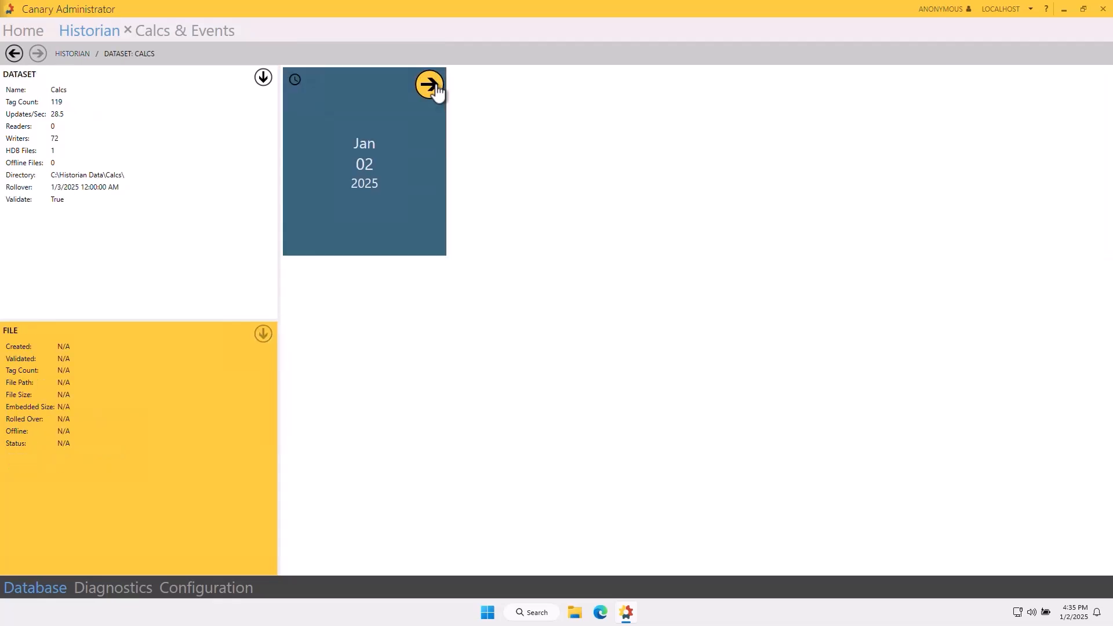
{"action": "left_click", "coordinate": [431, 87]}
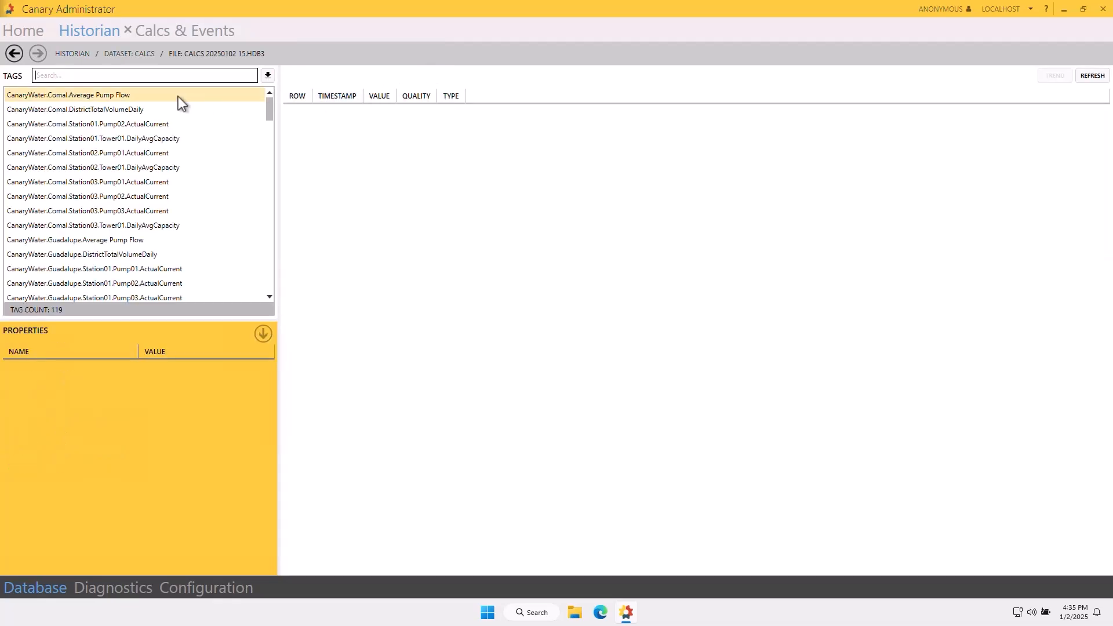
{"action": "left_click", "coordinate": [184, 140]}
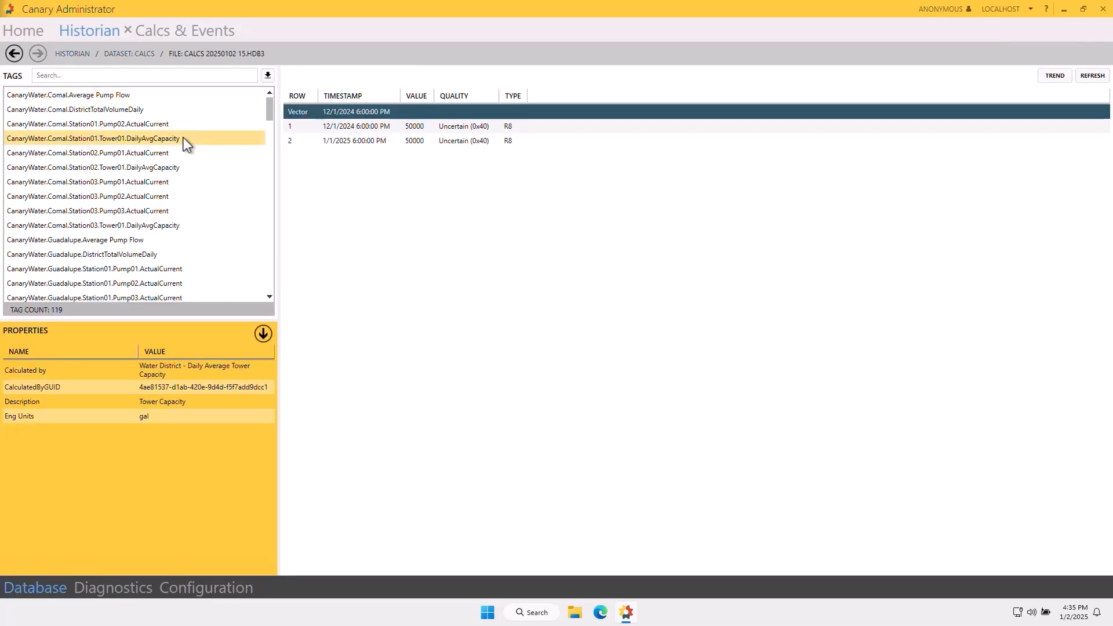